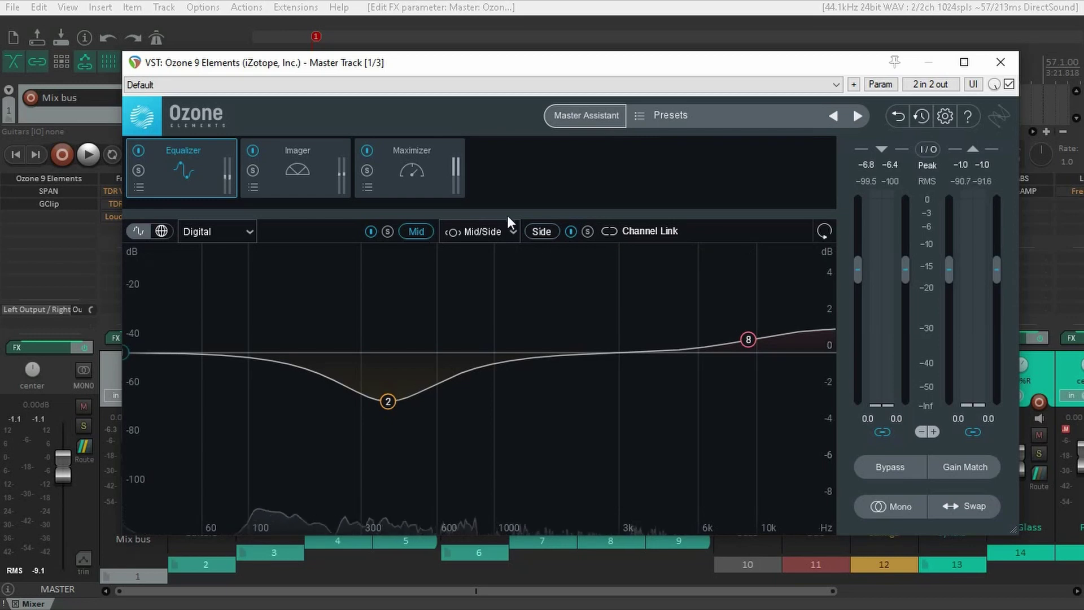
Step: View the equalizer's Side channel and audition the master in mono, toggling Ozone's global bypass, then restore stereo and stop playback
{"action": "left_click", "coordinate": [541, 231]}
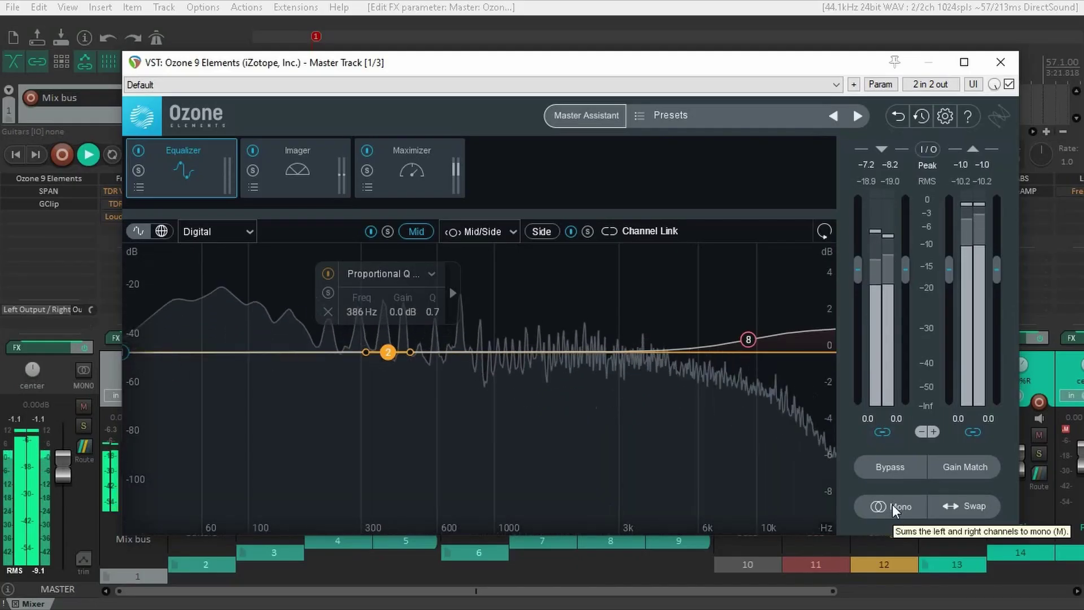
{"action": "left_click", "coordinate": [892, 506]}
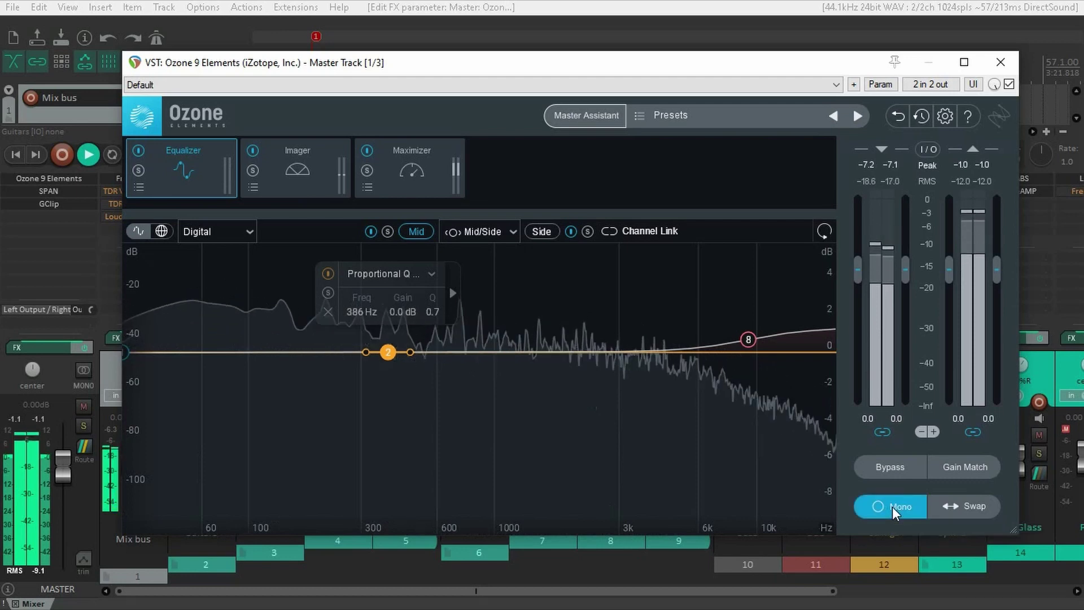
{"action": "left_click", "coordinate": [901, 459]}
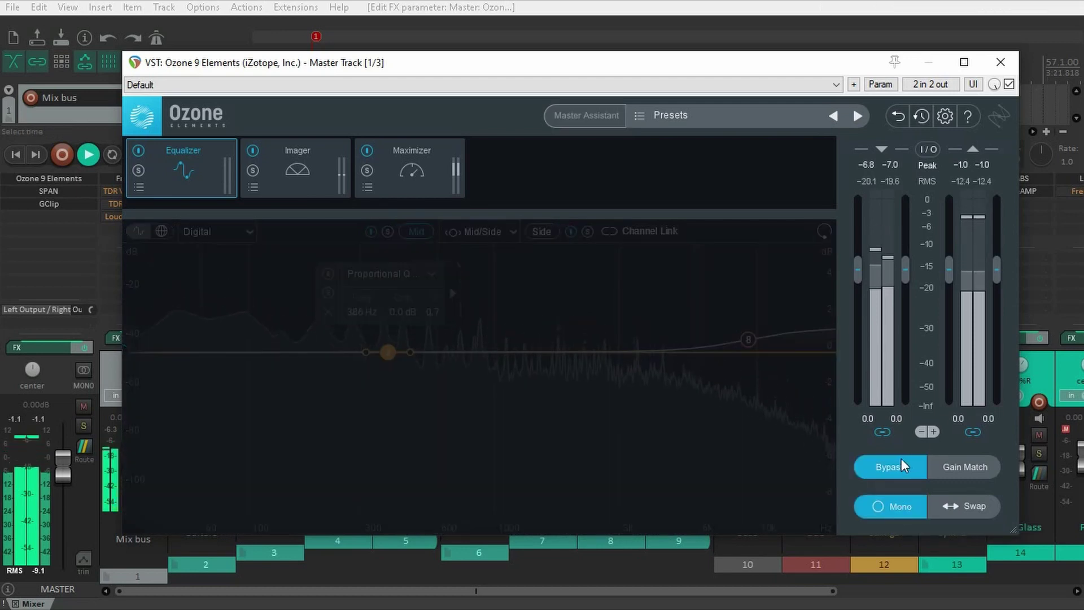
{"action": "left_click", "coordinate": [902, 459]}
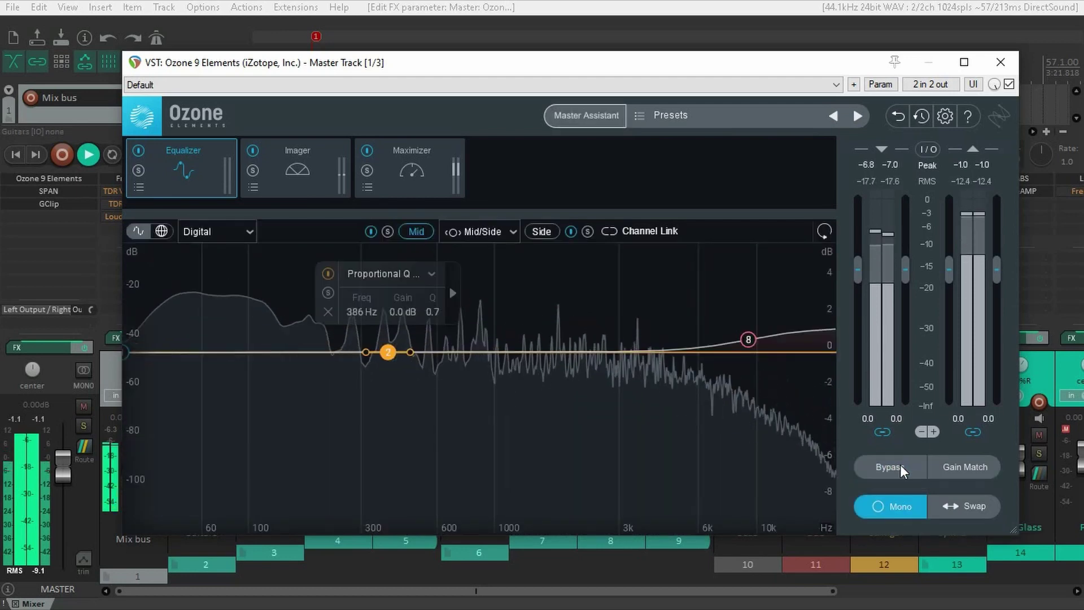
{"action": "left_click", "coordinate": [893, 501]}
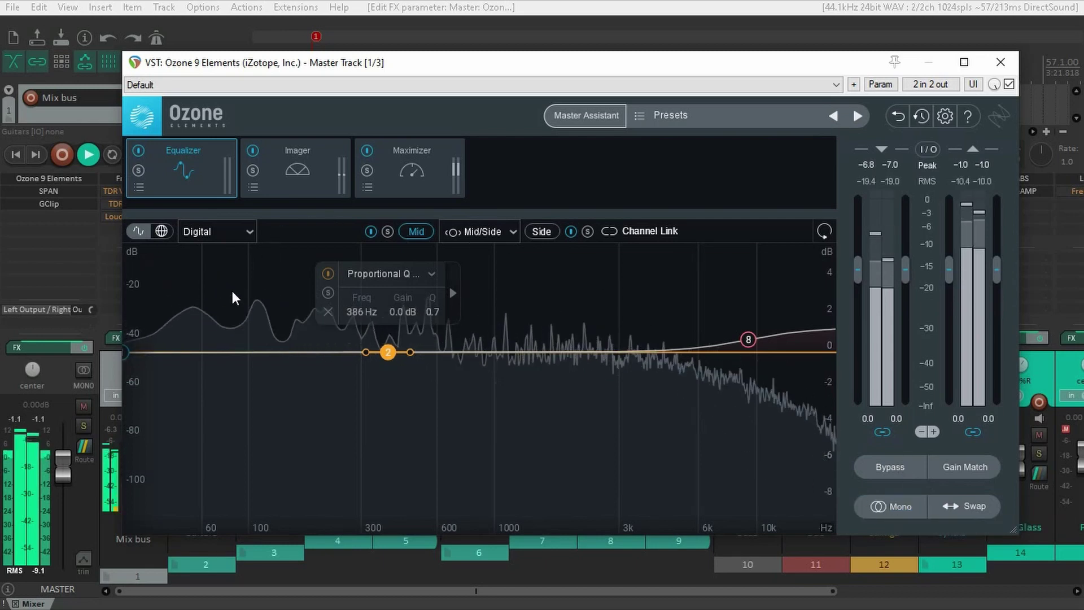
{"action": "key", "text": "space"}
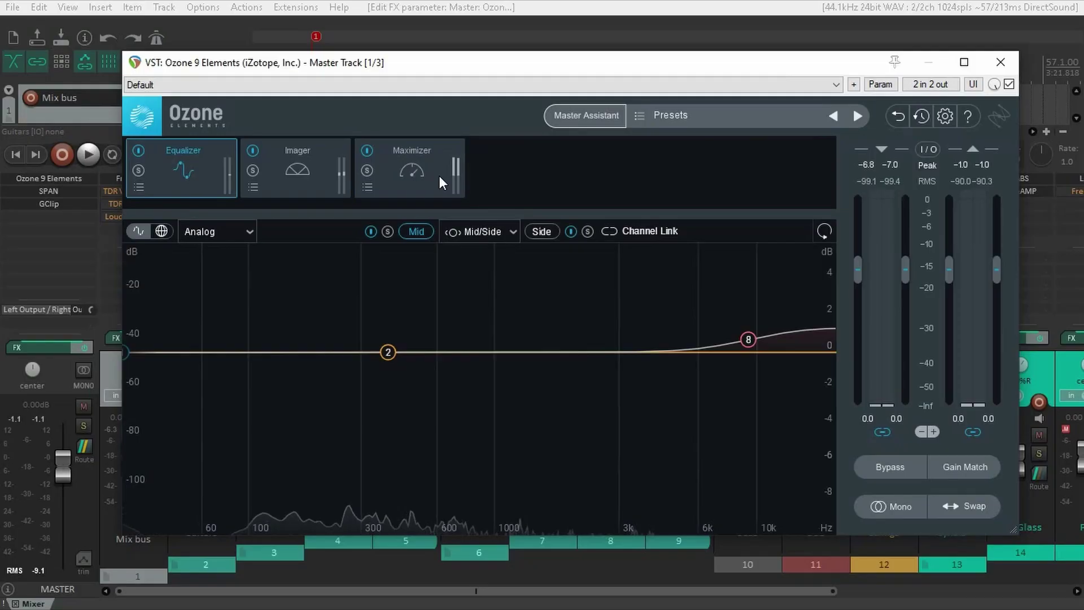
Step: Review Ozone's Maximizer settings and its change history, and close the plugin window
{"action": "left_click", "coordinate": [415, 182]}
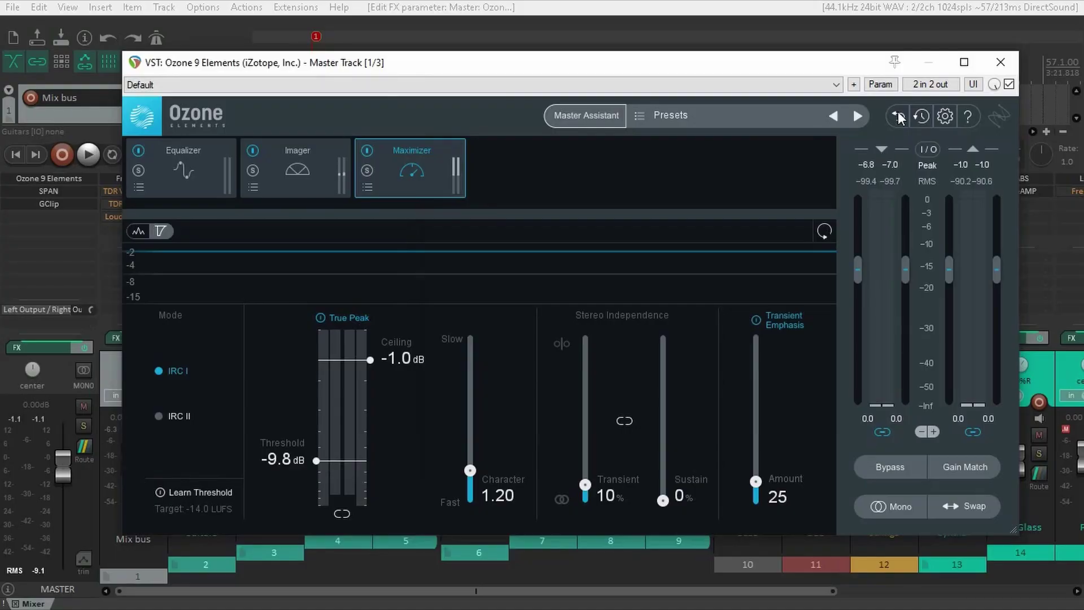
{"action": "left_click", "coordinate": [921, 116]}
{"action": "left_click_drag", "start_coordinate": [401, 310], "coordinate": [387, 127]}
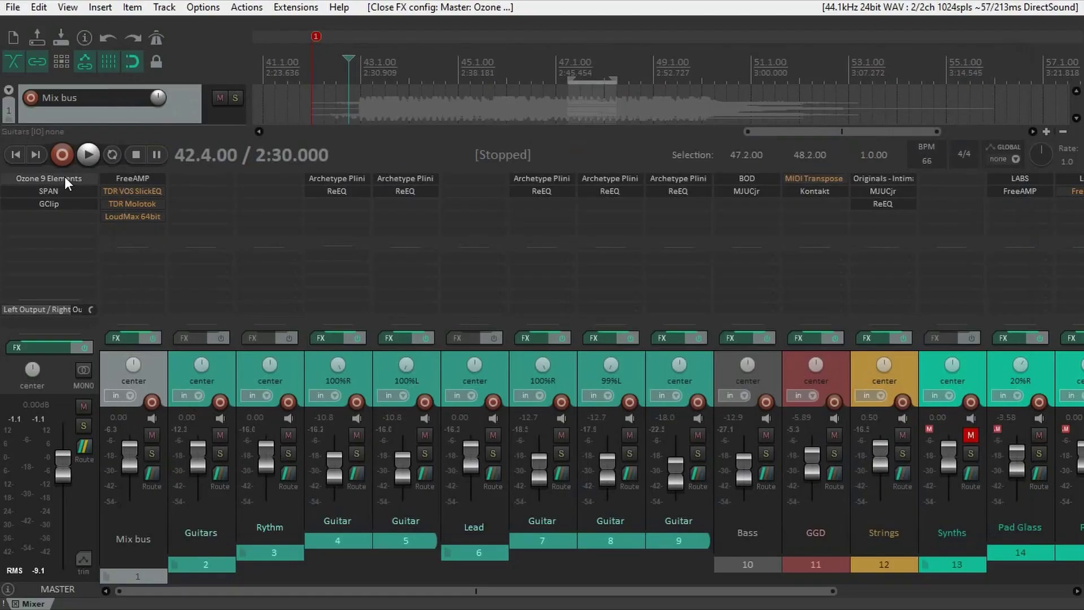
Step: Bypass Ozone 9 Elements on the master track and enable SlickEQ, Molotok and LoudMax on the Mix bus
{"action": "left_click", "coordinate": [58, 175], "text": "shift"}
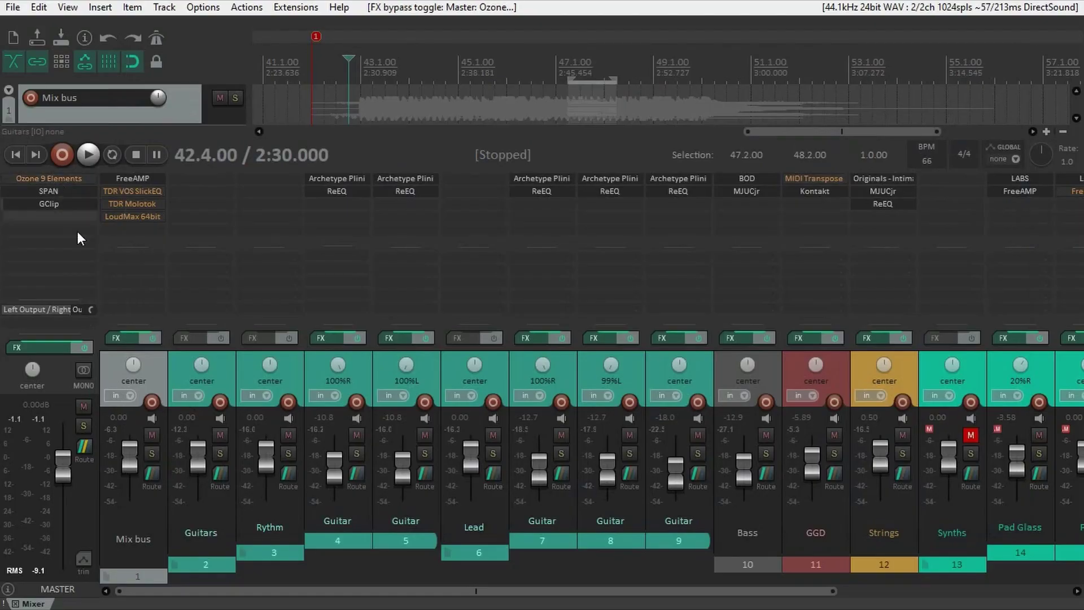
{"action": "left_click", "coordinate": [143, 195], "text": "shift"}
{"action": "left_click", "coordinate": [142, 202], "text": "shift"}
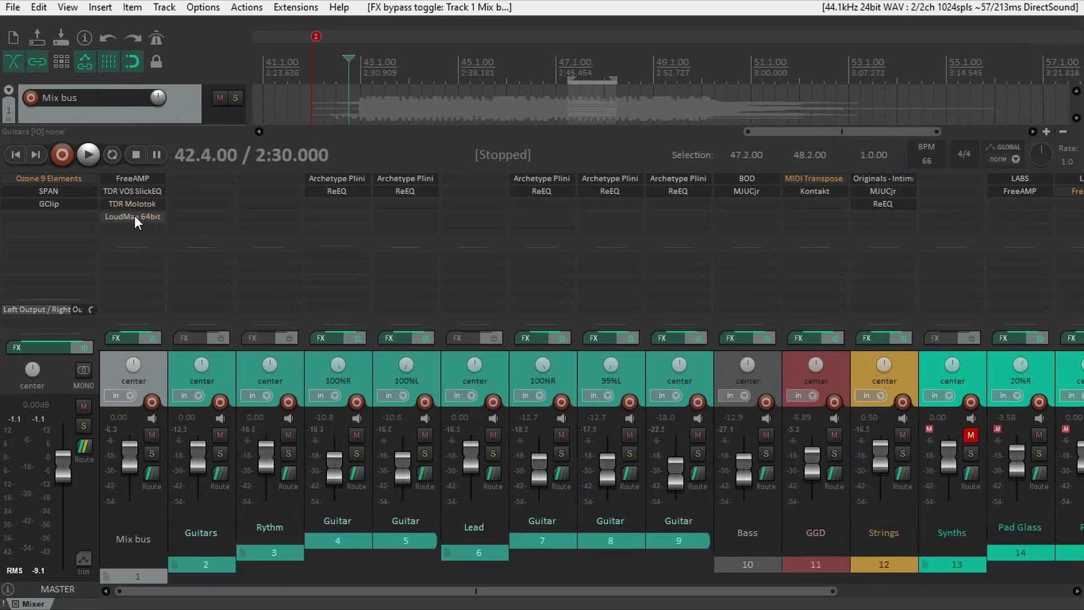
Step: Open the SlickEQ and Molotok plugins from the Mix bus and move their windows to see the settings
{"action": "double_click", "coordinate": [137, 191]}
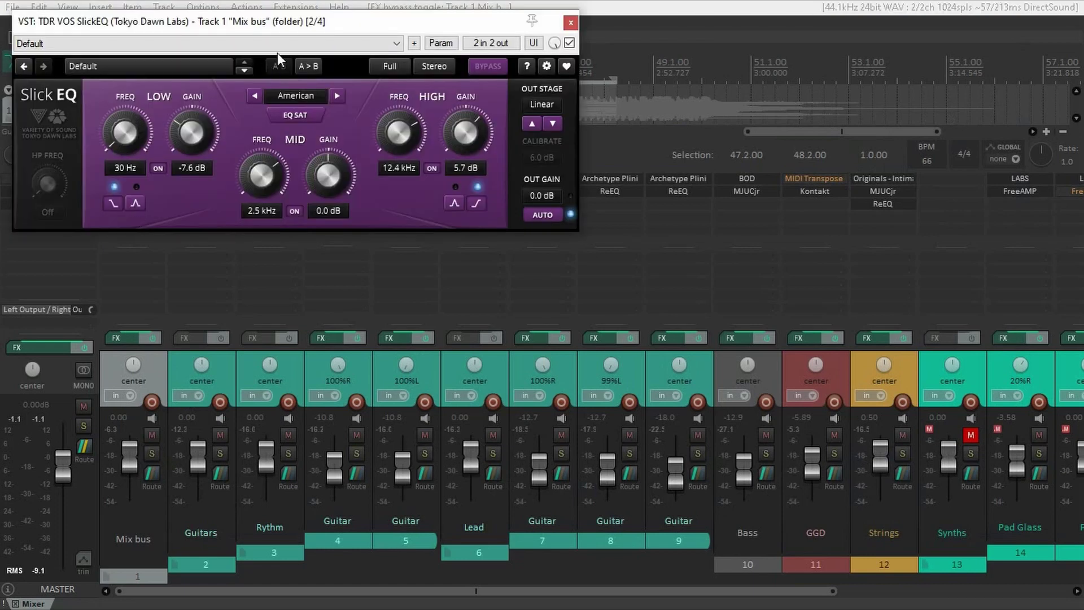
{"action": "mouse_move", "coordinate": [304, 34]}
{"action": "left_mouse_down"}
{"action": "mouse_move", "coordinate": [350, 23]}
{"action": "mouse_move", "coordinate": [311, 26]}
{"action": "left_mouse_up"}
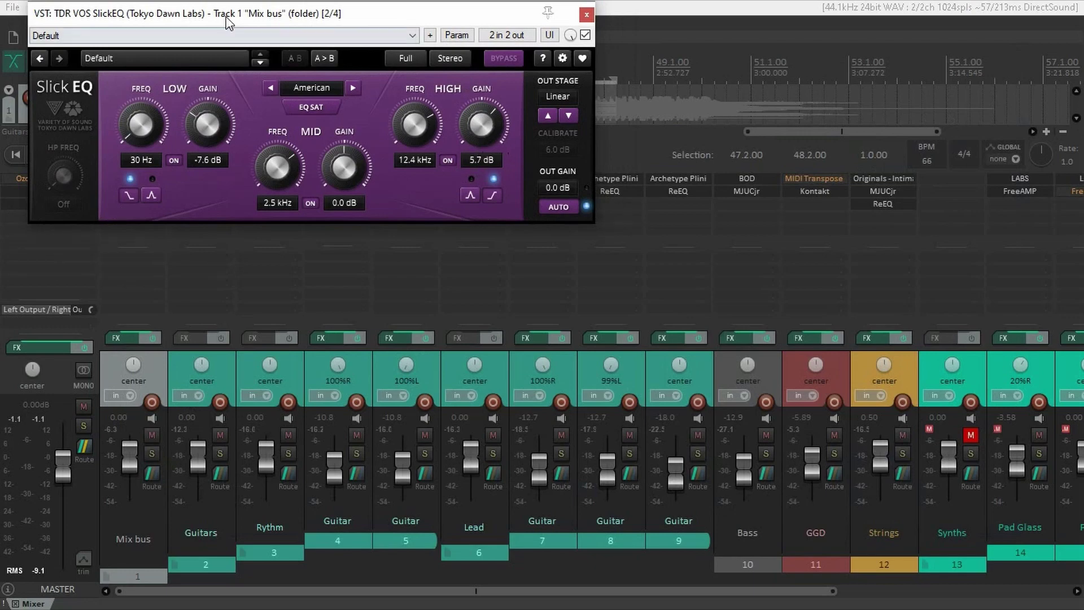
{"action": "left_click_drag", "start_coordinate": [228, 22], "coordinate": [602, 30]}
{"action": "double_click", "coordinate": [134, 204]}
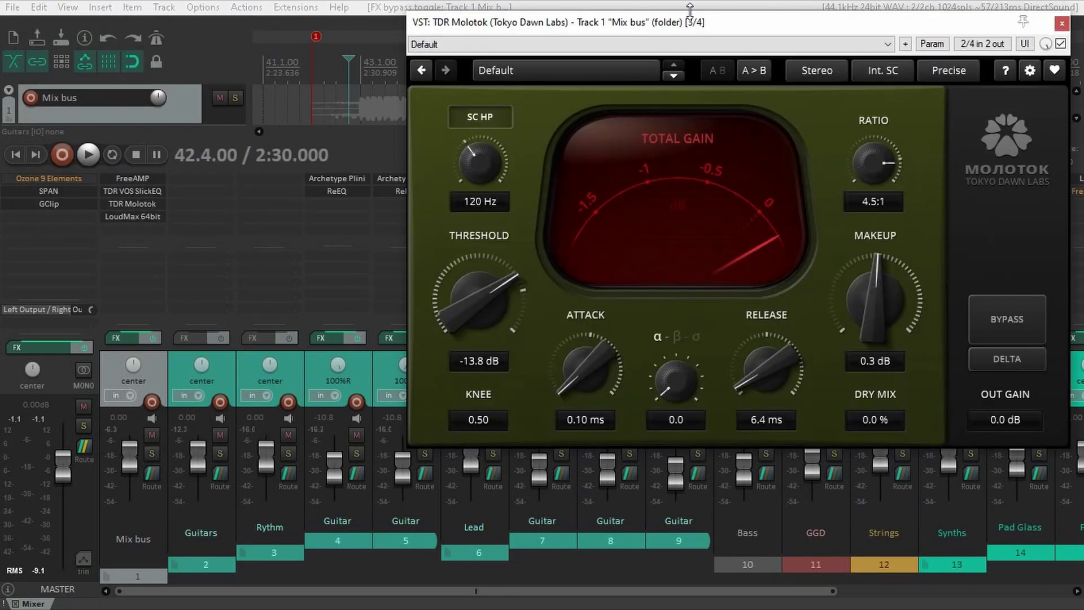
{"action": "left_click_drag", "start_coordinate": [689, 27], "coordinate": [692, 62]}
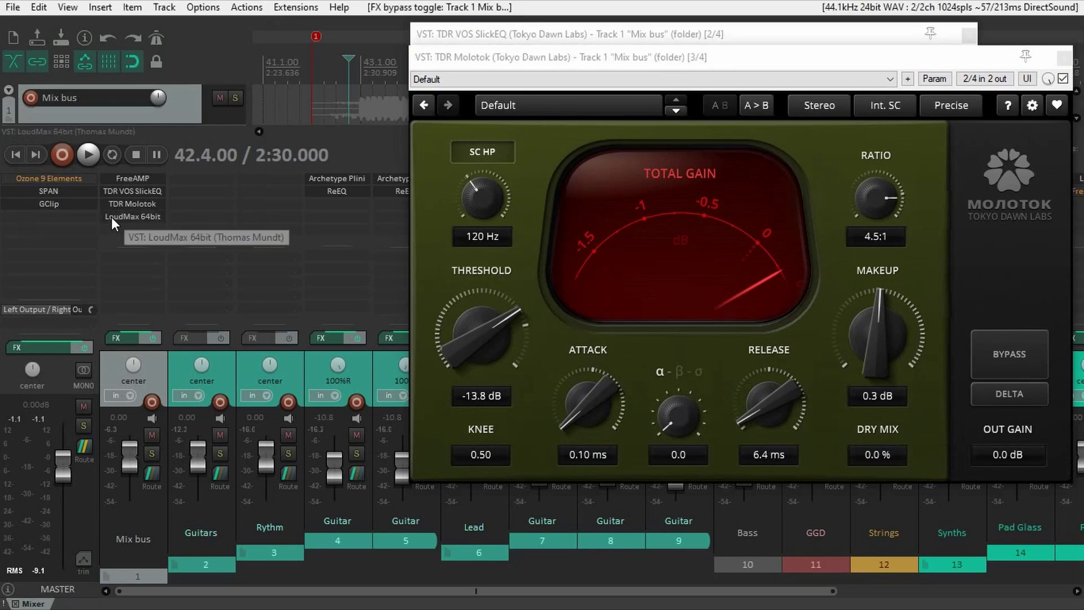
Step: Open LoudMax from the Mix bus and arrange the three plugin windows for viewing alongside playback
{"action": "double_click", "coordinate": [112, 217]}
{"action": "left_click_drag", "start_coordinate": [656, 34], "coordinate": [189, 41]}
{"action": "left_click", "coordinate": [687, 58]}
{"action": "left_click_drag", "start_coordinate": [689, 62], "coordinate": [694, 29]}
{"action": "left_click_drag", "start_coordinate": [195, 292], "coordinate": [191, 349]}
{"action": "left_click_drag", "start_coordinate": [603, 43], "coordinate": [608, 88]}
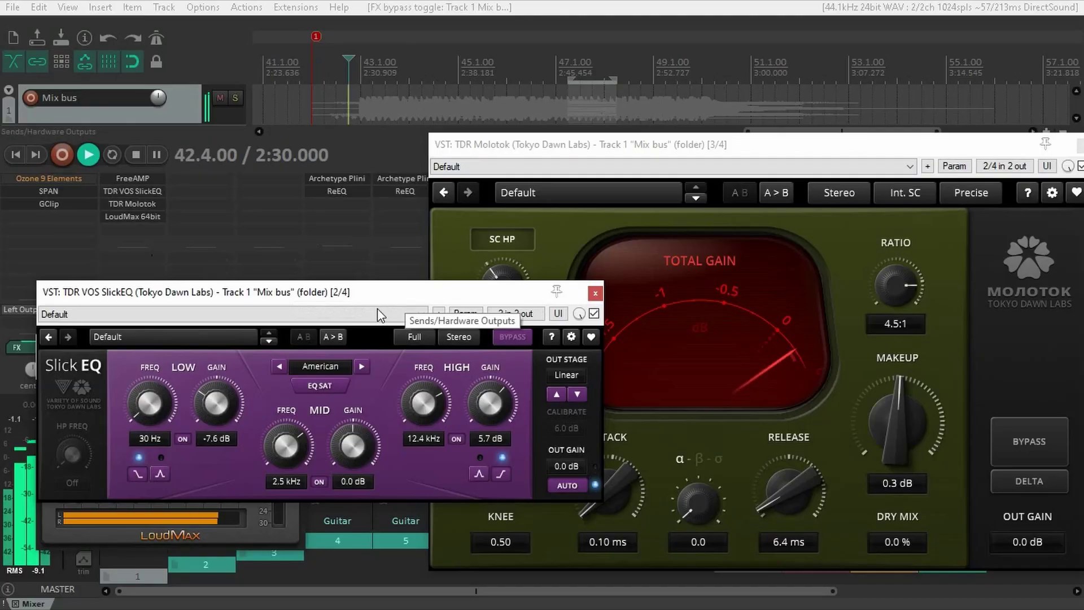
{"action": "left_click_drag", "start_coordinate": [284, 231], "coordinate": [222, 254]}
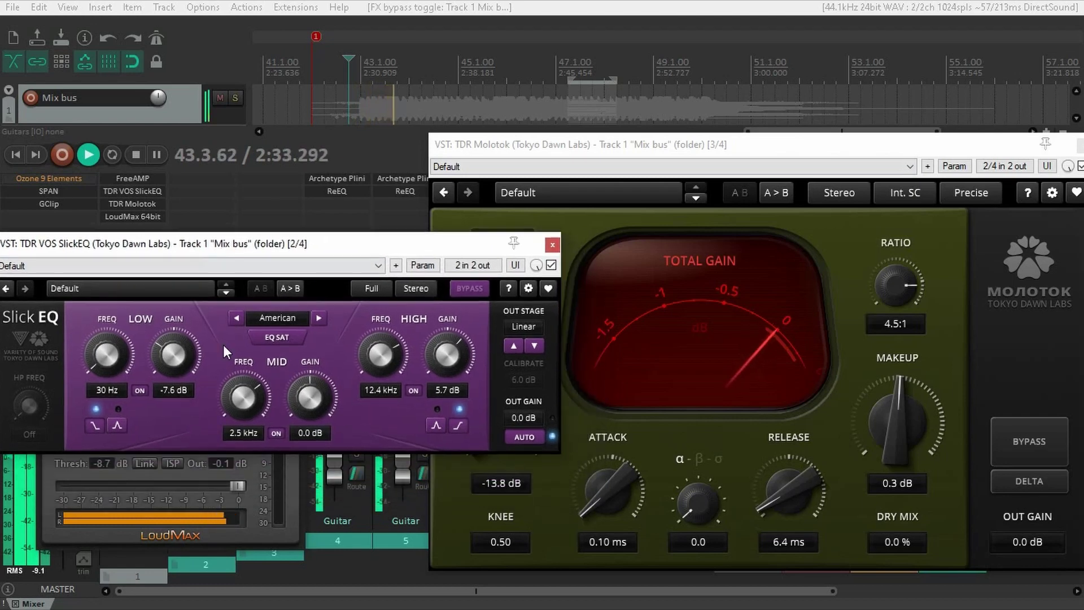
Step: Bypass SlickEQ, Molotok and LoudMax during playback, and re-enable them one at a time to hear each contribution
{"action": "left_click", "coordinate": [137, 194], "text": "shift"}
{"action": "left_click", "coordinate": [137, 206], "text": "shift"}
{"action": "left_click", "coordinate": [134, 219], "text": "shift"}
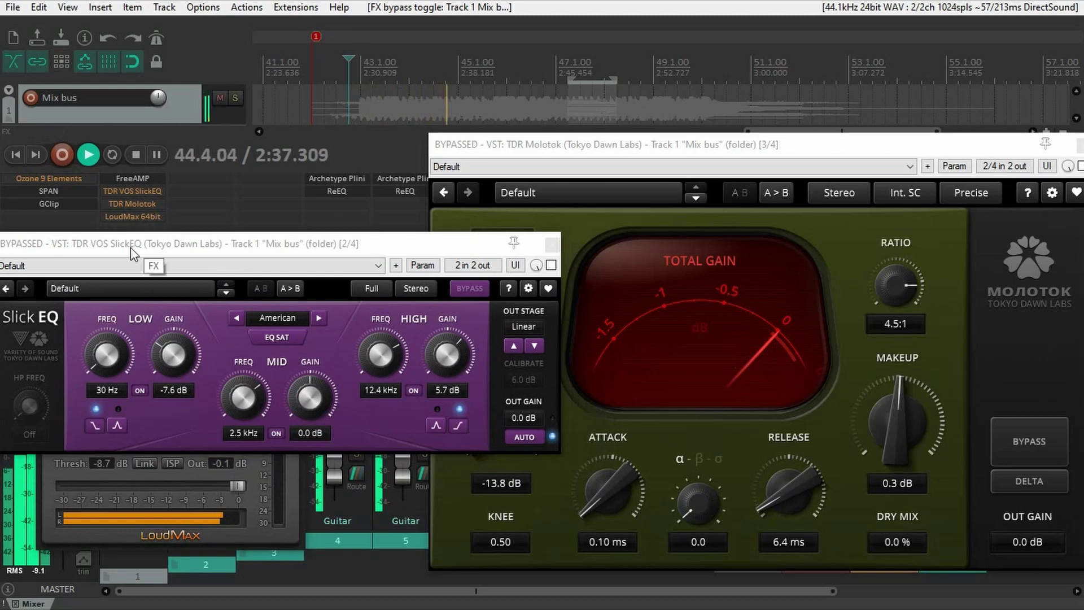
{"action": "left_click", "coordinate": [133, 192], "text": "shift"}
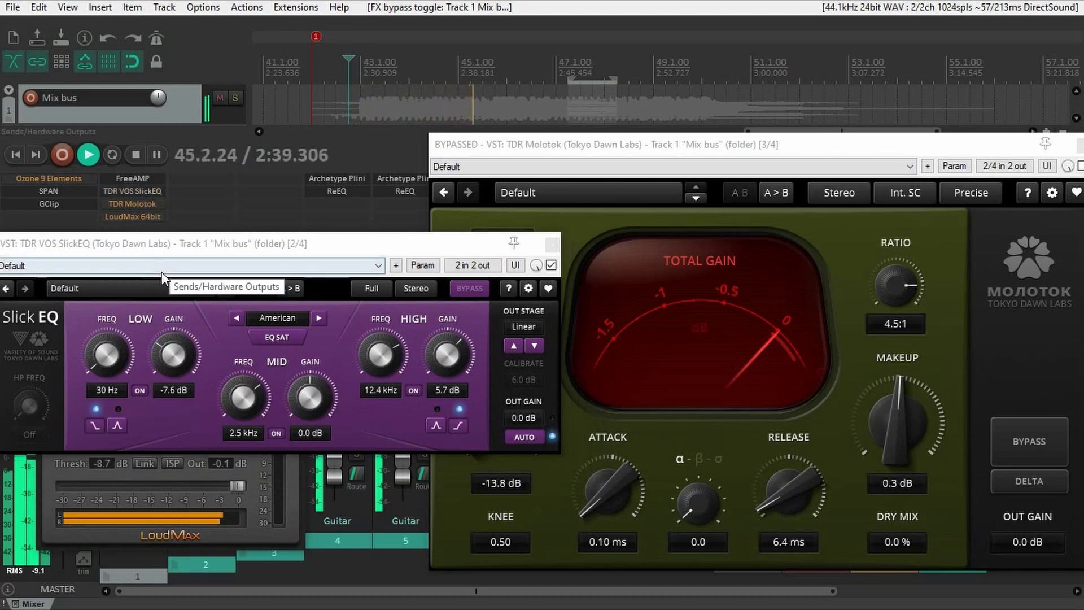
{"action": "left_click", "coordinate": [134, 206], "text": "shift"}
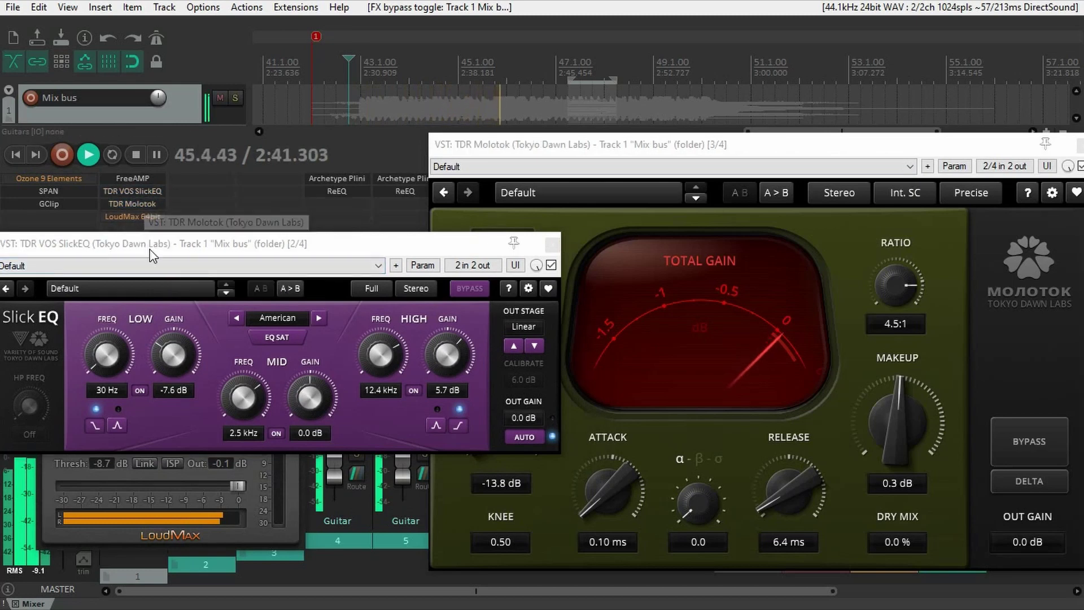
{"action": "left_click", "coordinate": [137, 216], "text": "shift"}
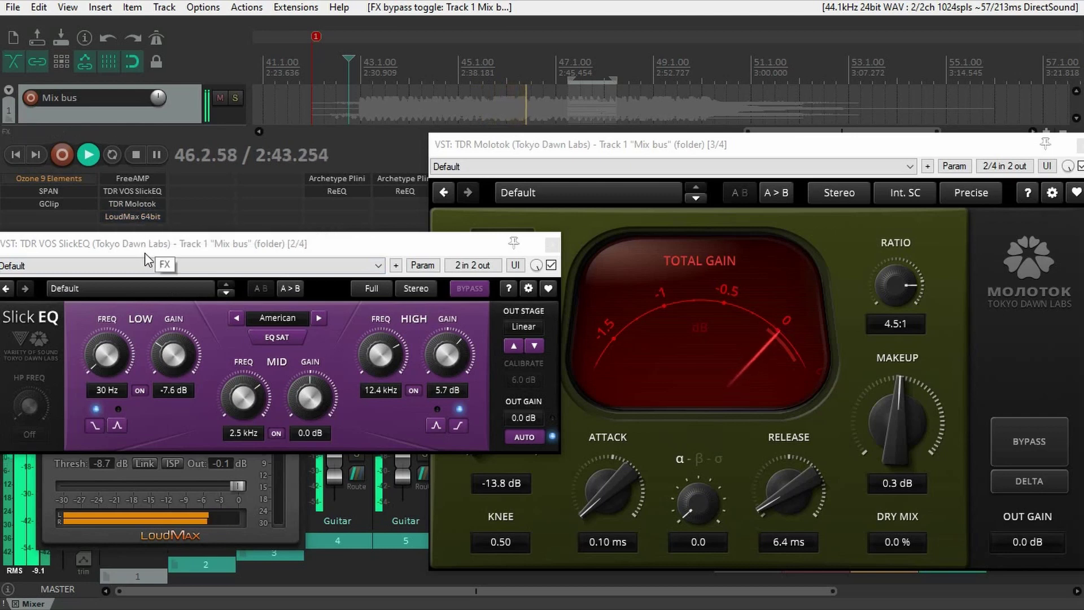
Step: Compare the mix again without and with the Mix bus plugins by bypassing and re-enabling SlickEQ, Molotok and LoudMax
{"action": "left_click", "coordinate": [130, 191], "text": "shift"}
{"action": "left_click", "coordinate": [127, 204], "text": "shift"}
{"action": "left_click", "coordinate": [129, 215], "text": "shift"}
{"action": "left_click", "coordinate": [133, 192], "text": "shift"}
{"action": "left_click", "coordinate": [133, 220], "text": "shift"}
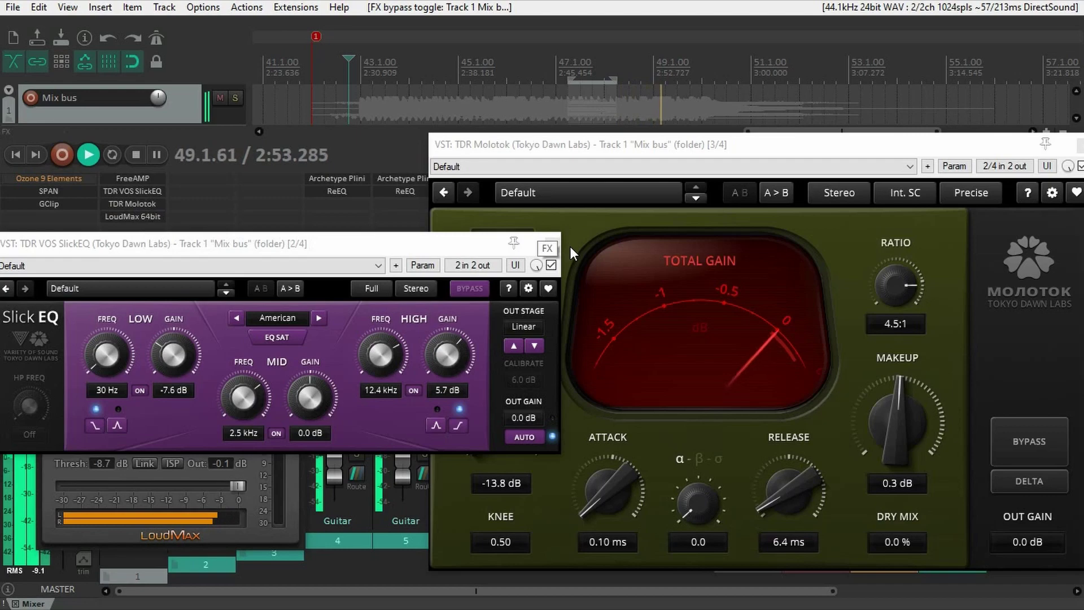
Step: Close the SlickEQ, LoudMax and Molotok windows and stop playback
{"action": "left_click", "coordinate": [552, 246]}
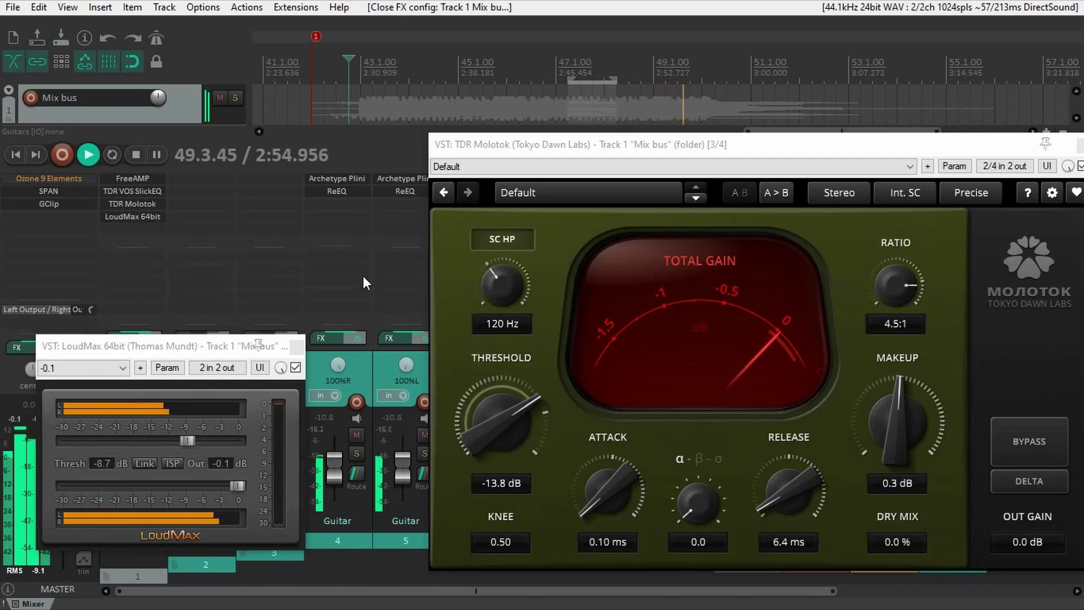
{"action": "key", "text": "space"}
{"action": "left_click", "coordinate": [295, 346]}
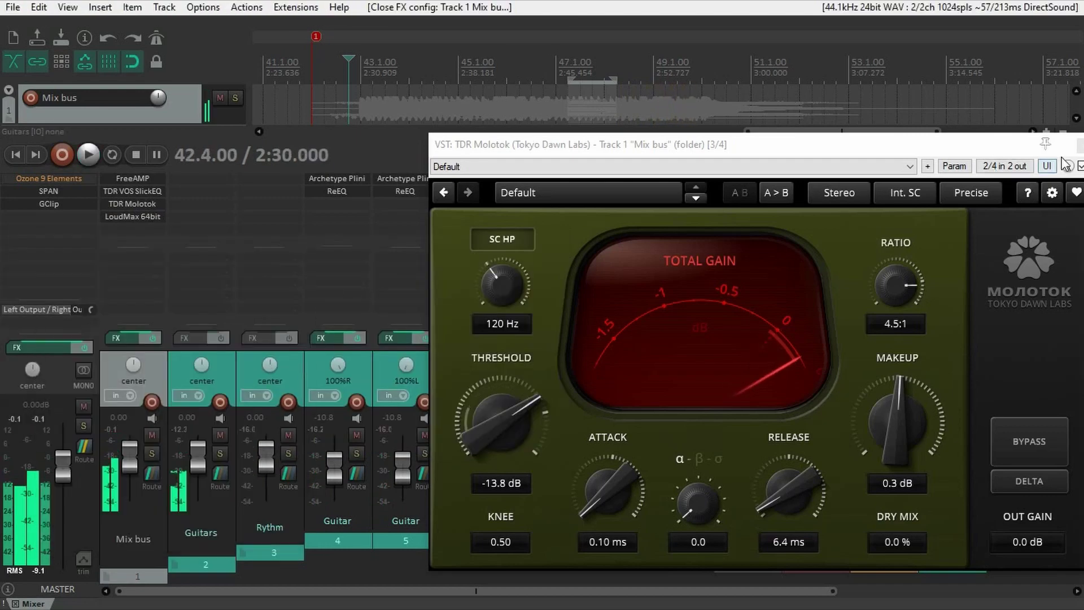
{"action": "left_click", "coordinate": [1079, 144]}
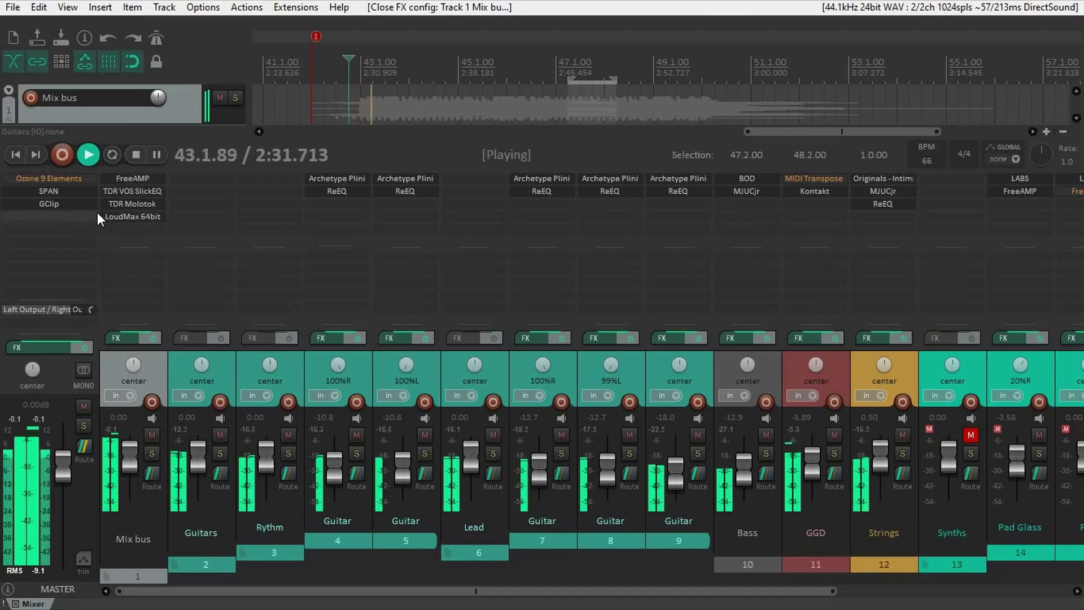
Step: Switch between Ozone on the master and the three Mix bus plugins during playback to compare them, and stop with Ozone bypassed
{"action": "left_click", "coordinate": [114, 216], "text": "shift"}
{"action": "left_click", "coordinate": [119, 204], "text": "shift"}
{"action": "left_click", "coordinate": [125, 192], "text": "shift"}
{"action": "left_click", "coordinate": [74, 177], "text": "shift"}
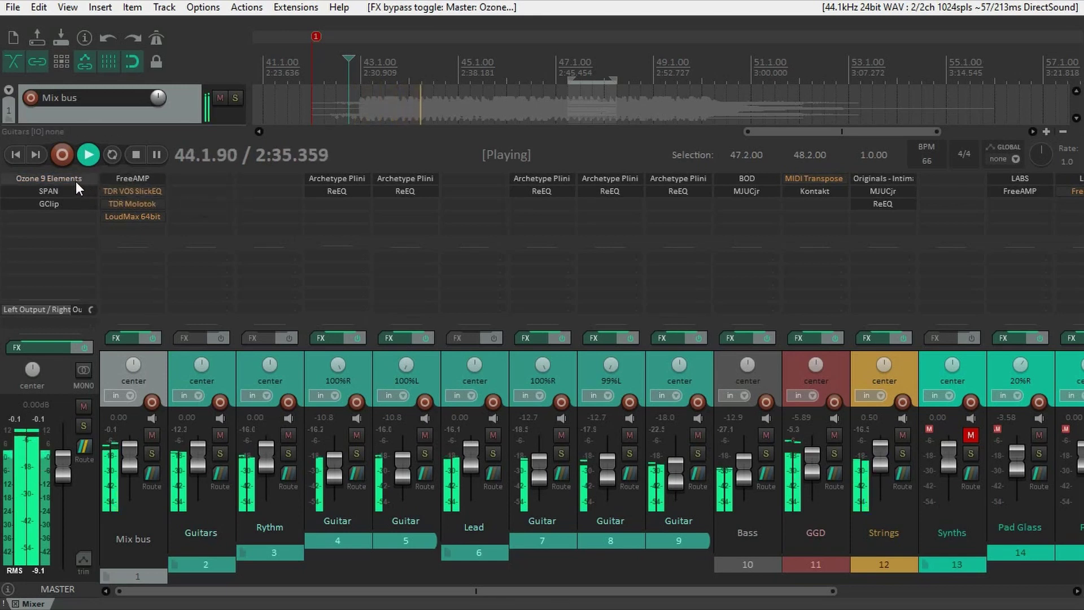
{"action": "left_click", "coordinate": [60, 177], "text": "shift"}
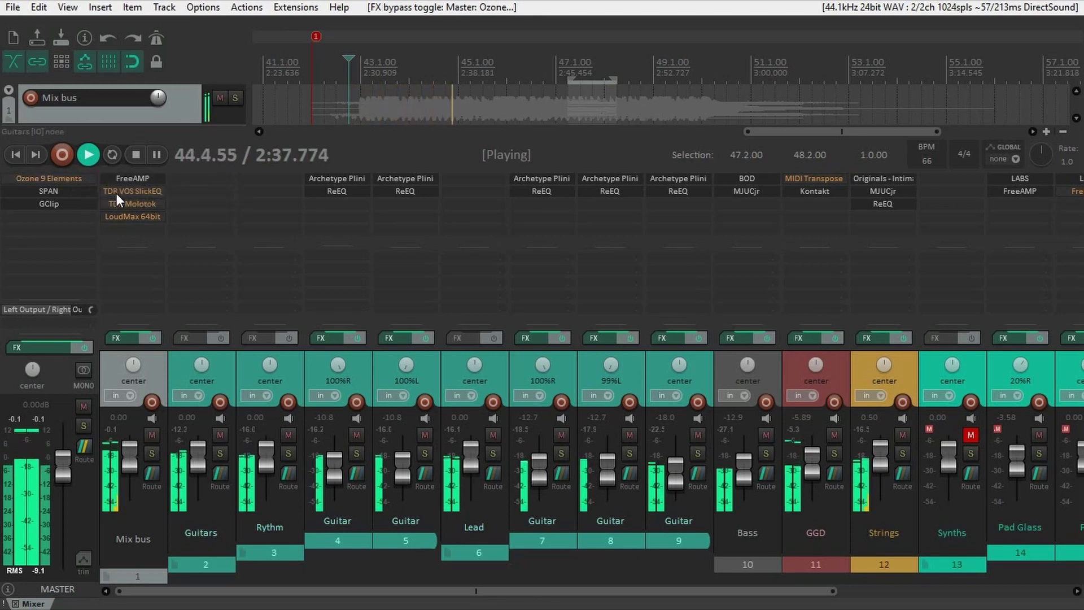
{"action": "left_click", "coordinate": [115, 219], "text": "shift"}
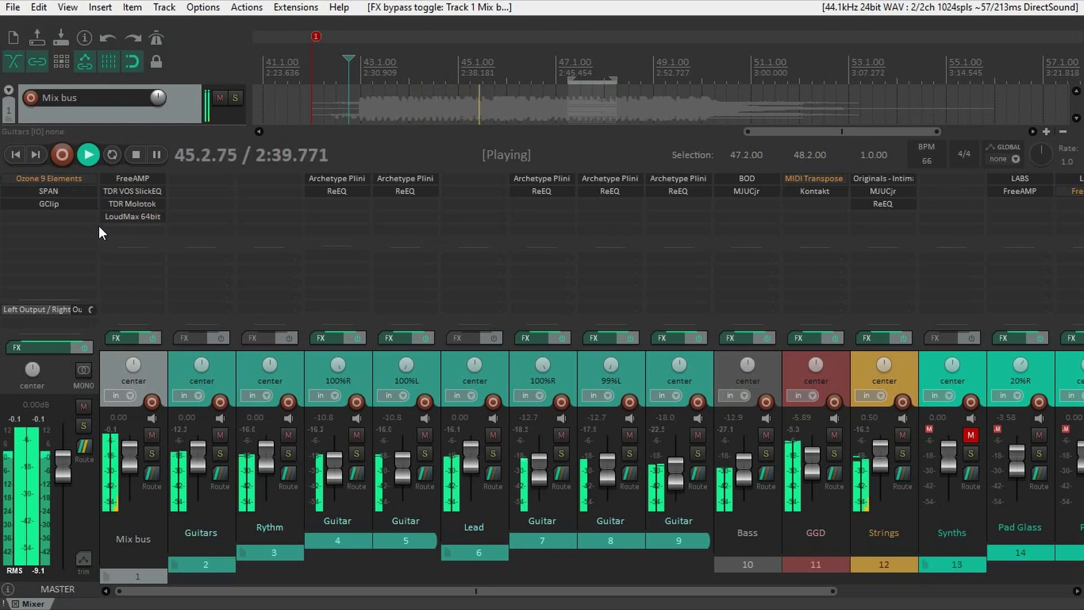
{"action": "key", "text": "alt"}
{"action": "key", "text": "alt+space"}
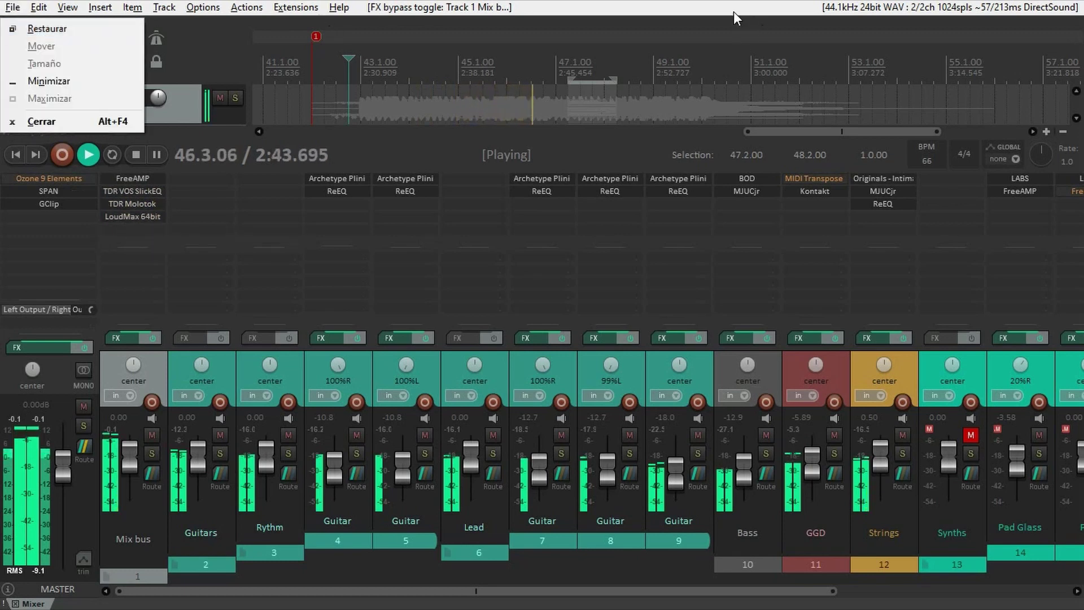
{"action": "key", "text": "Escape"}
{"action": "key", "text": "space"}
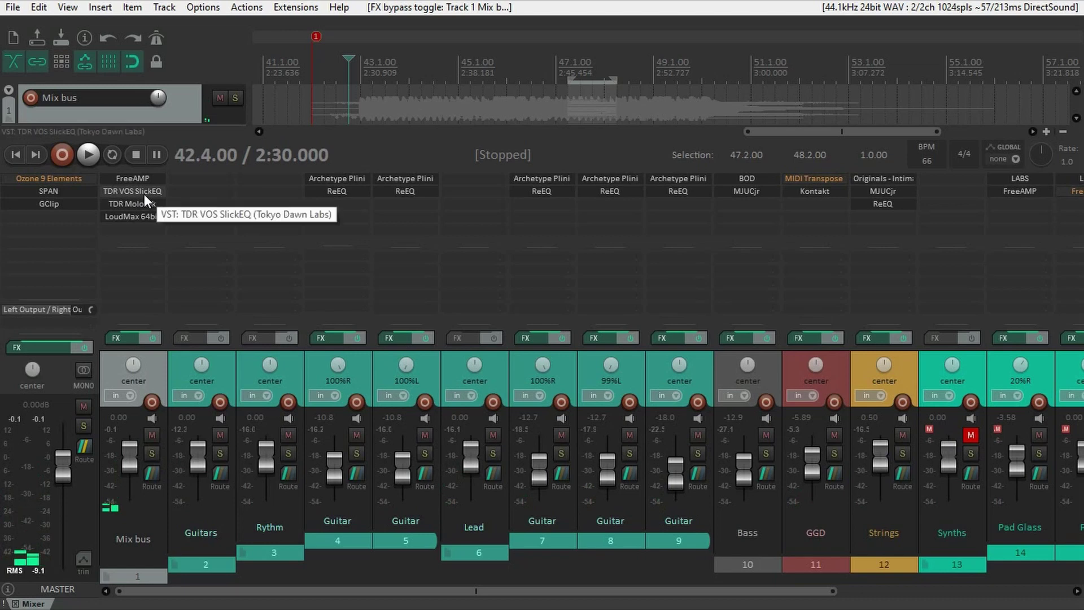
Step: Review the SlickEQ settings on the Mix bus and close the plugin window
{"action": "left_click", "coordinate": [146, 195]}
{"action": "left_click_drag", "start_coordinate": [293, 252], "coordinate": [572, 192]}
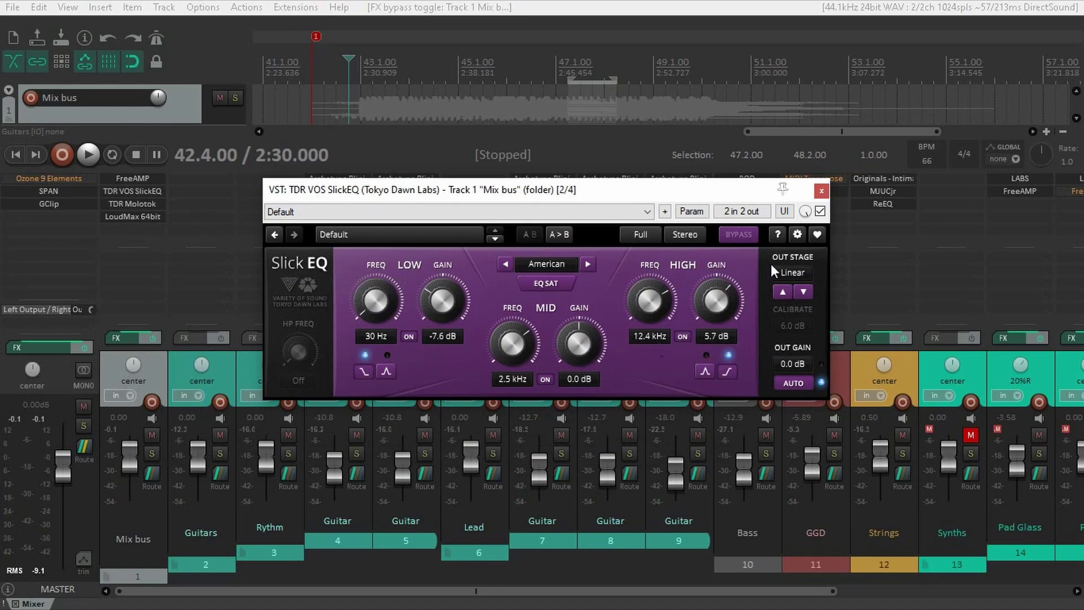
{"action": "left_click", "coordinate": [821, 192]}
Step: Open SPAN and GClip from the master track, and swap the three Mix bus plugins for Ozone during playback to compare their levels
{"action": "left_click", "coordinate": [56, 195]}
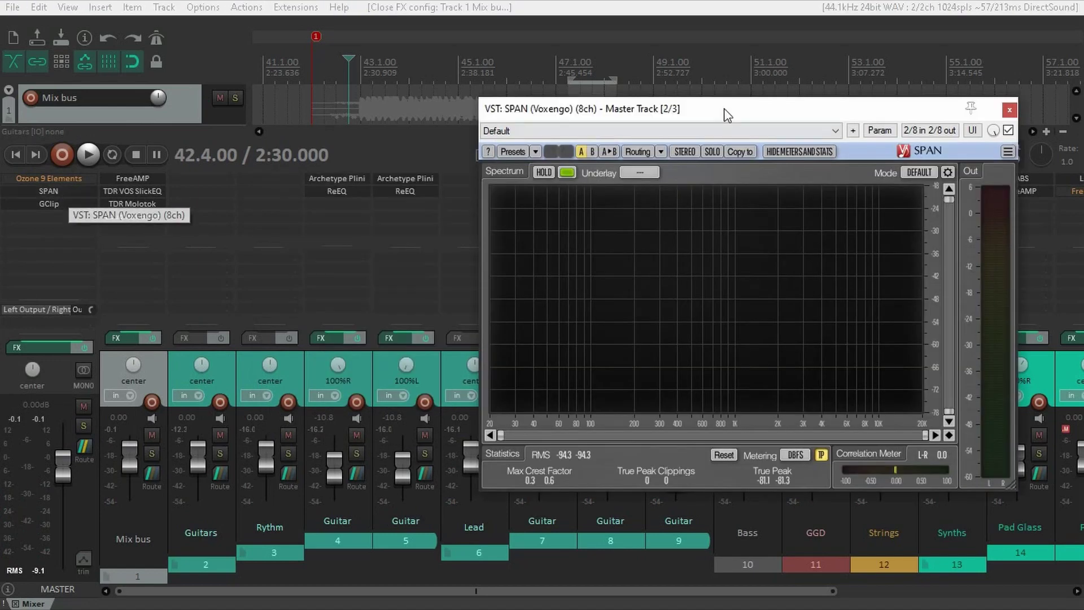
{"action": "left_click", "coordinate": [46, 203]}
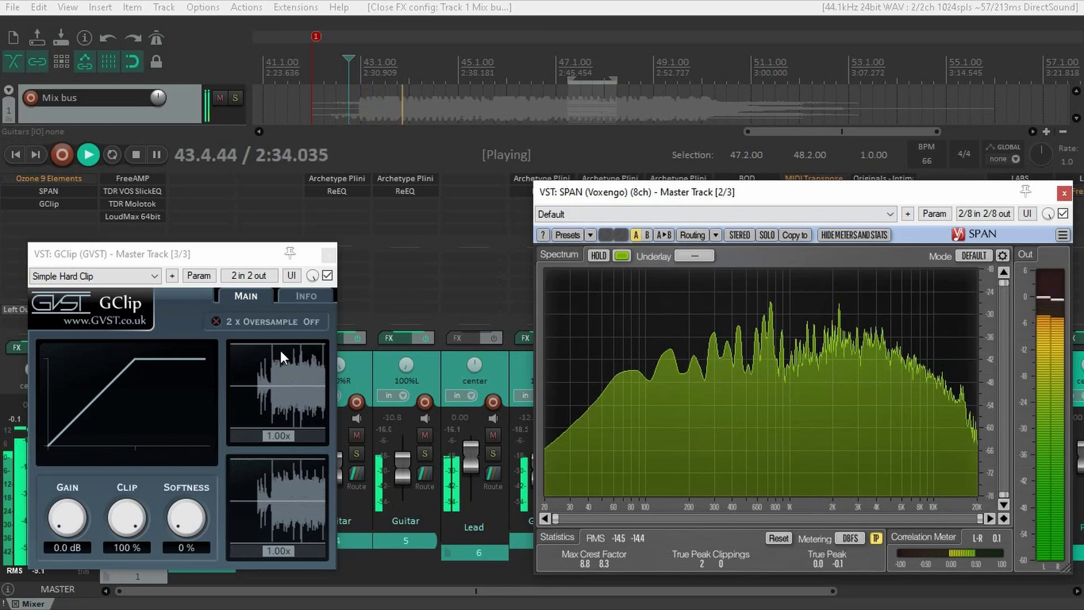
{"action": "left_click", "coordinate": [125, 216], "text": "shift"}
{"action": "left_click", "coordinate": [125, 202], "text": "shift"}
{"action": "left_click", "coordinate": [125, 191], "text": "shift"}
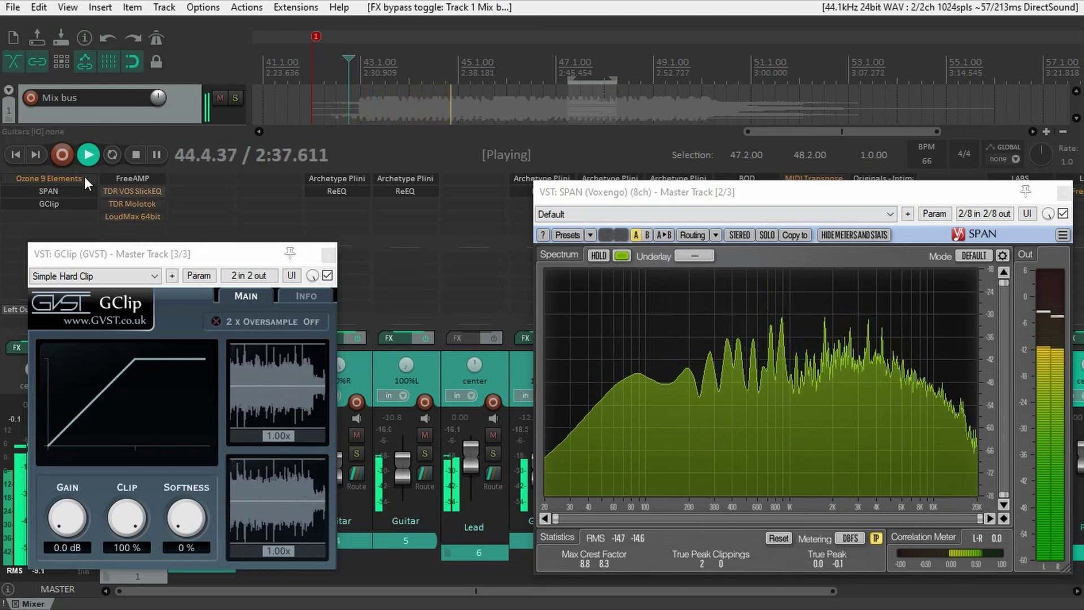
{"action": "left_click", "coordinate": [39, 179], "text": "shift"}
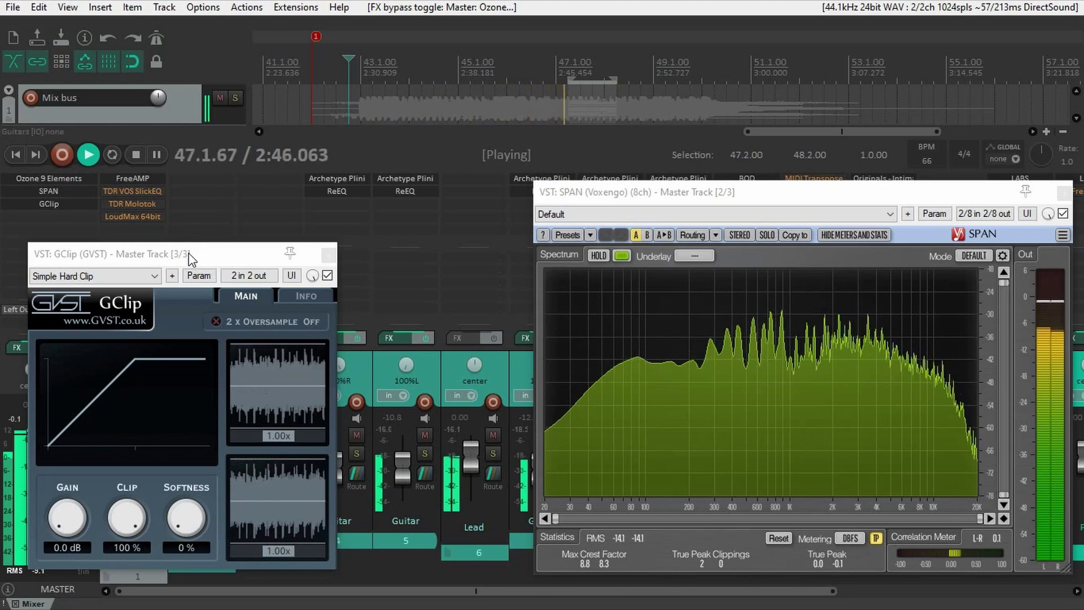
Step: Switch the processing back to SlickEQ, Molotok and LoudMax with Ozone bypassed, listen, and stop playback
{"action": "left_click", "coordinate": [105, 192], "text": "shift"}
{"action": "left_click", "coordinate": [116, 204], "text": "shift"}
{"action": "left_click", "coordinate": [117, 218], "text": "shift"}
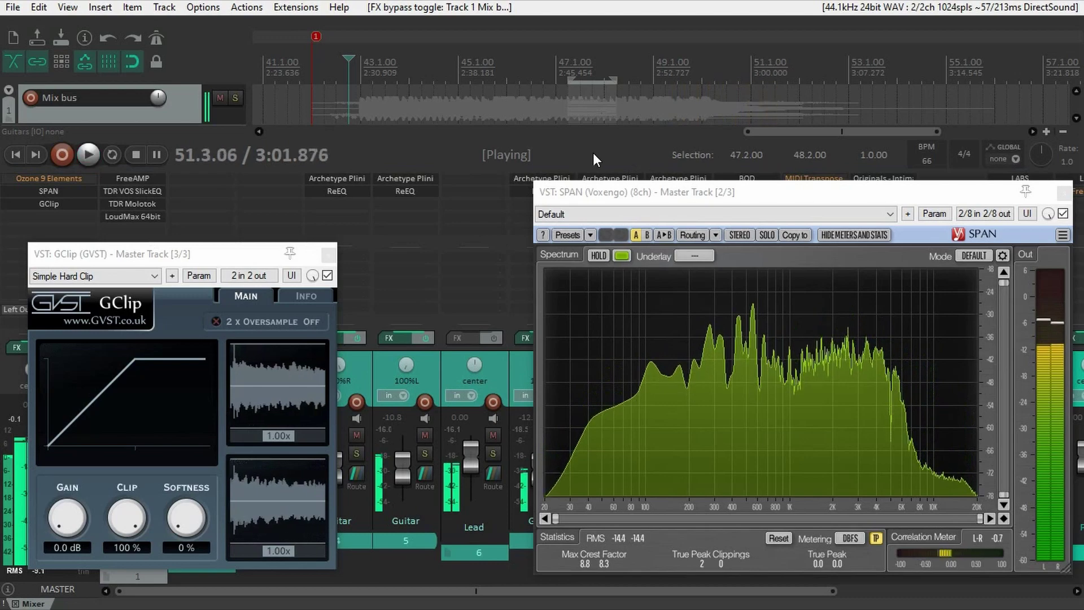
{"action": "key", "text": "space"}
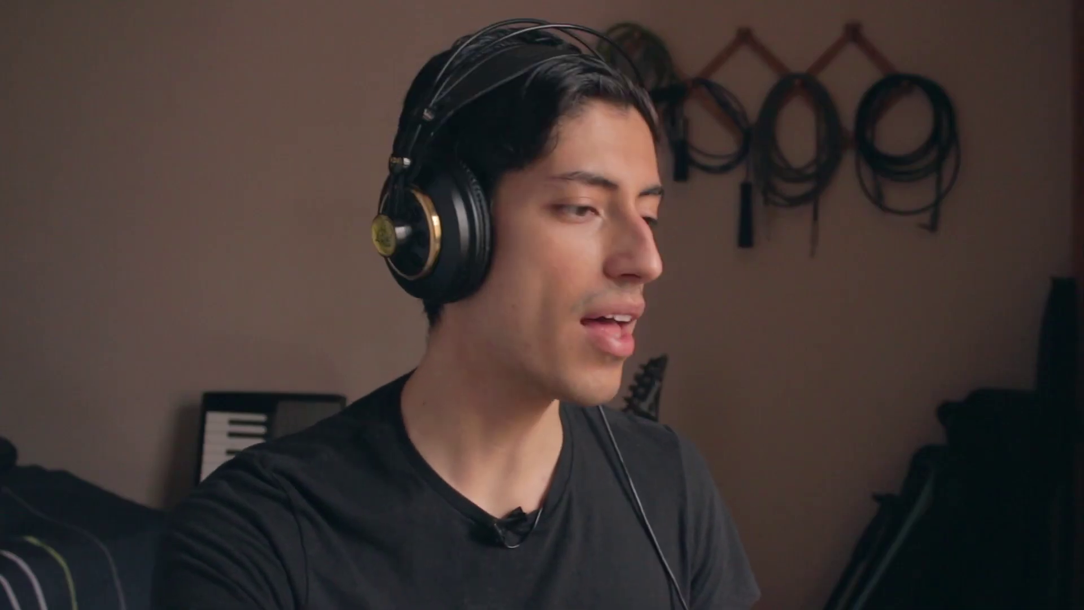
Step: Play the mix briefly with Ozone and the three Mix bus plugins bypassed, checking its level in SPAN
{"action": "key", "text": "space"}
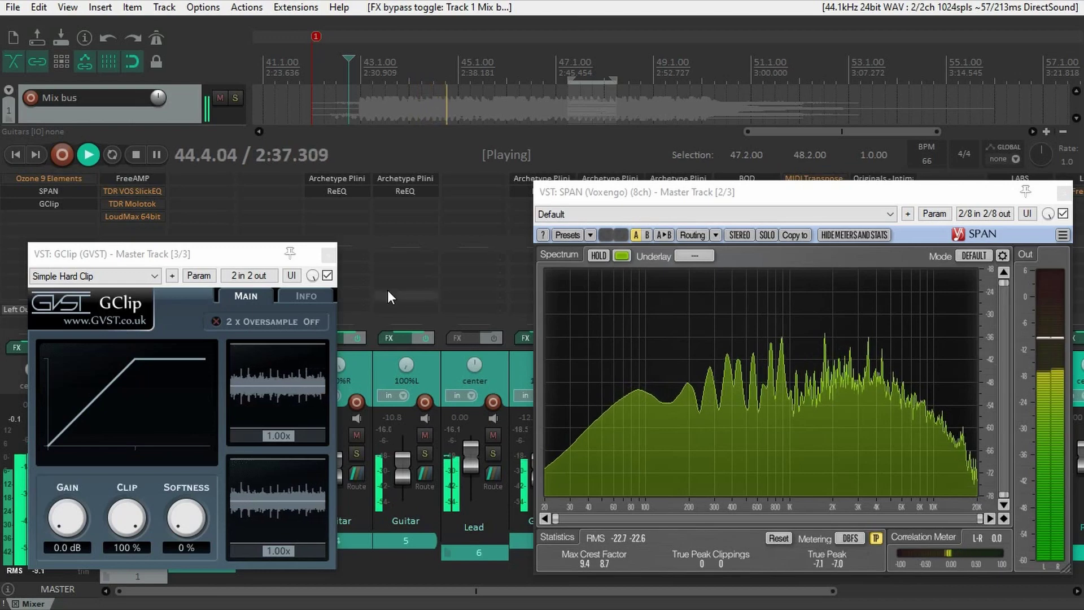
{"action": "key", "text": "space"}
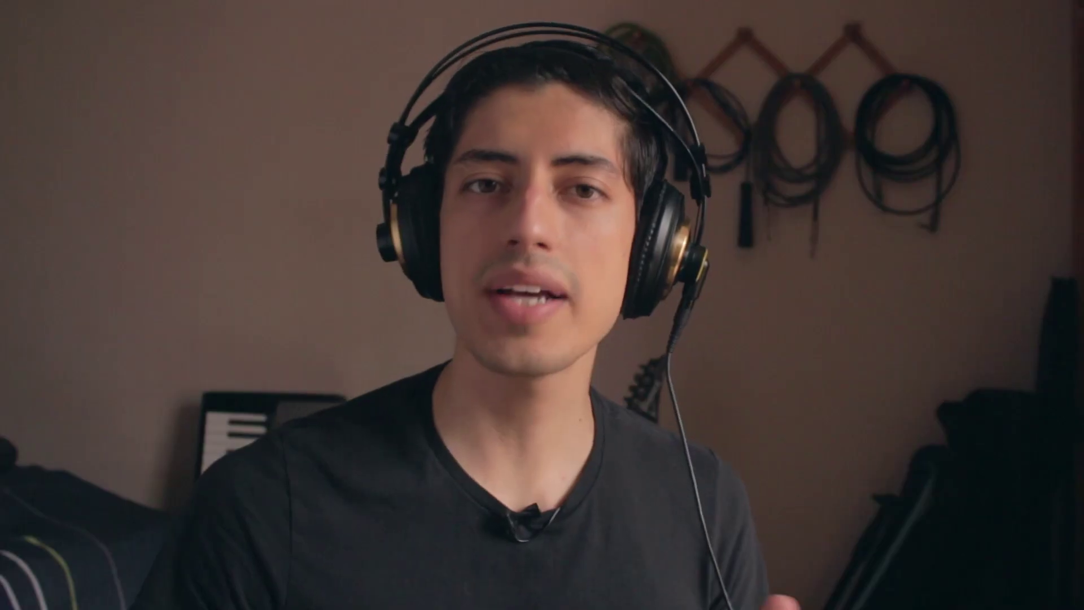